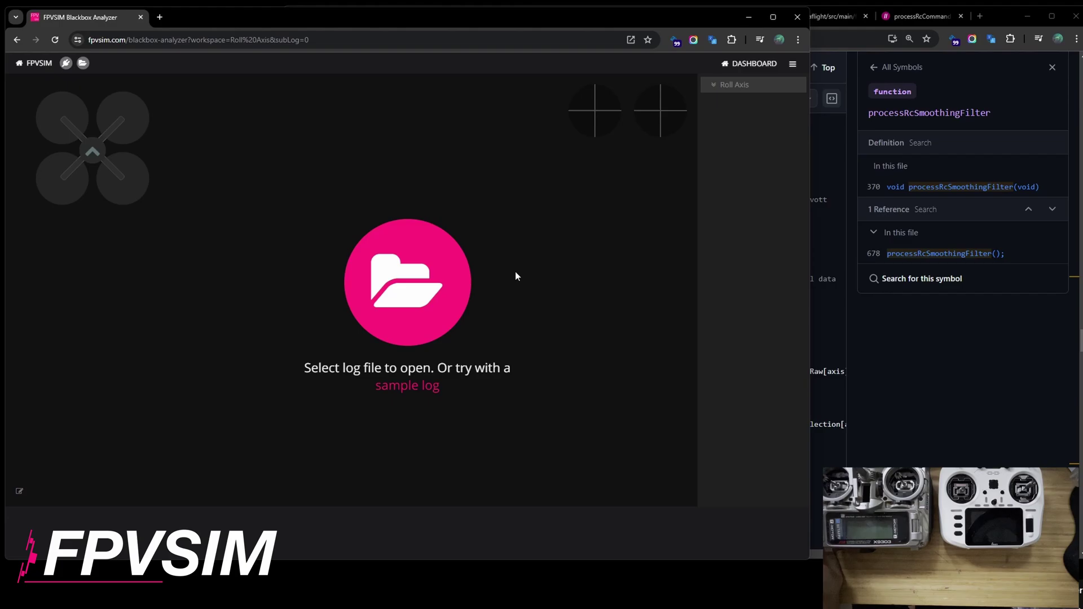
Step: Load the t15-btfl_001.bbl log from the Open dialog
{"action": "left_click", "coordinate": [312, 223]}
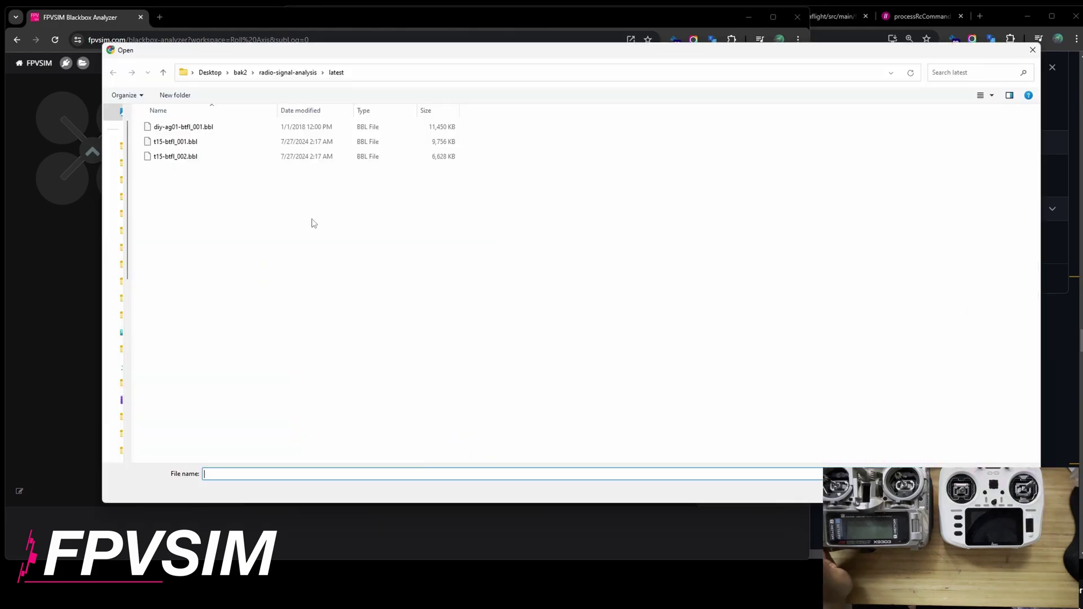
{"action": "left_click", "coordinate": [200, 133]}
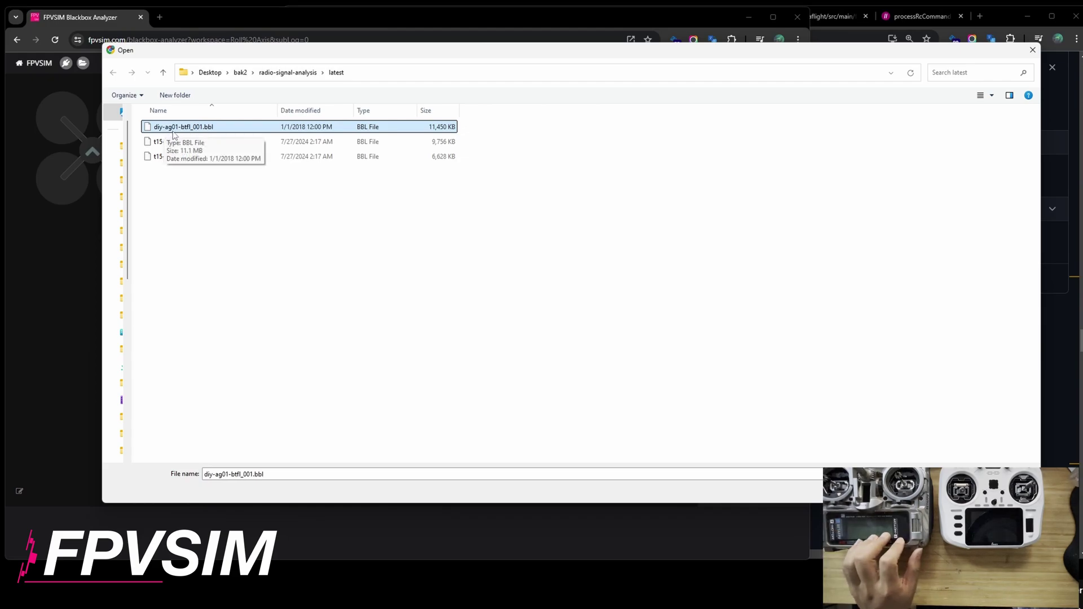
{"action": "mouse_move", "coordinate": [191, 170]}
{"action": "left_mouse_down"}
{"action": "mouse_move", "coordinate": [191, 145]}
{"action": "mouse_move", "coordinate": [192, 186]}
{"action": "left_mouse_up"}
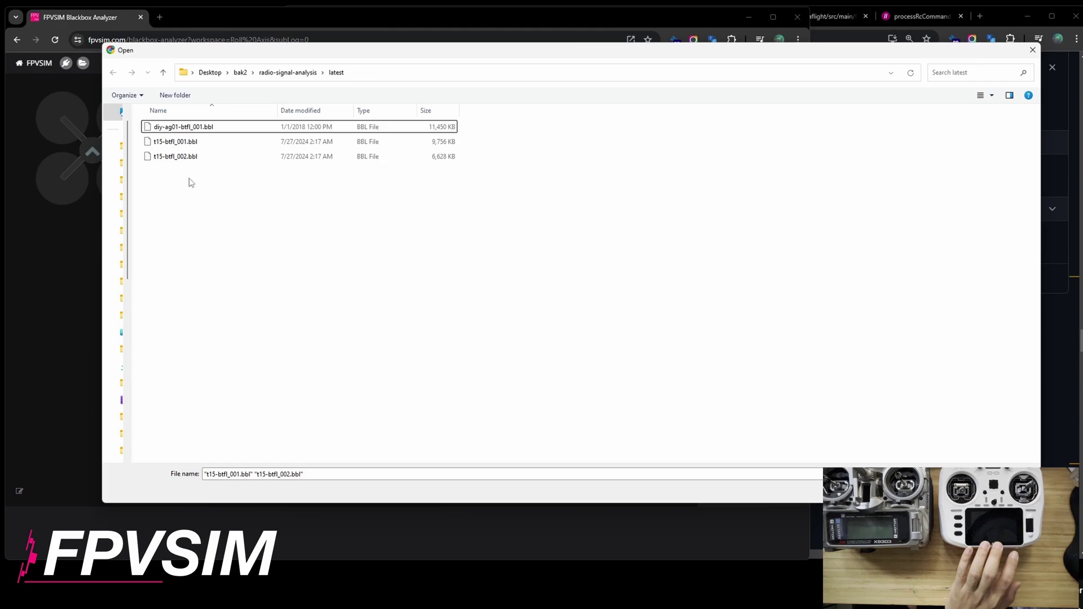
{"action": "left_click", "coordinate": [209, 144]}
{"action": "double_click", "coordinate": [195, 145]}
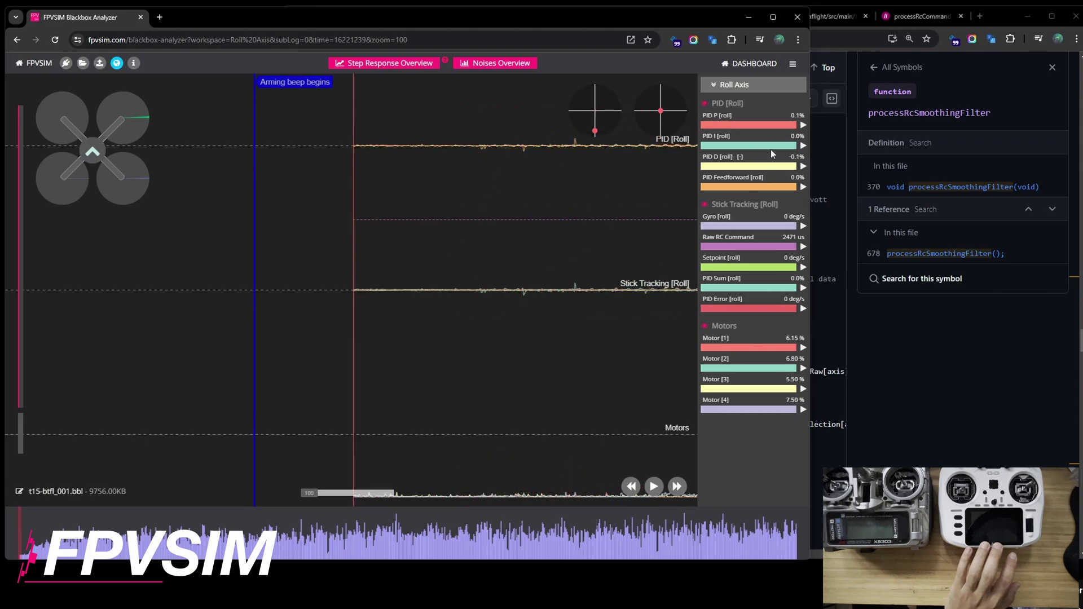
Step: Switch to the Input & Response template, focus RC Commands, and display the roll command spectrum
{"action": "left_click", "coordinate": [734, 85]}
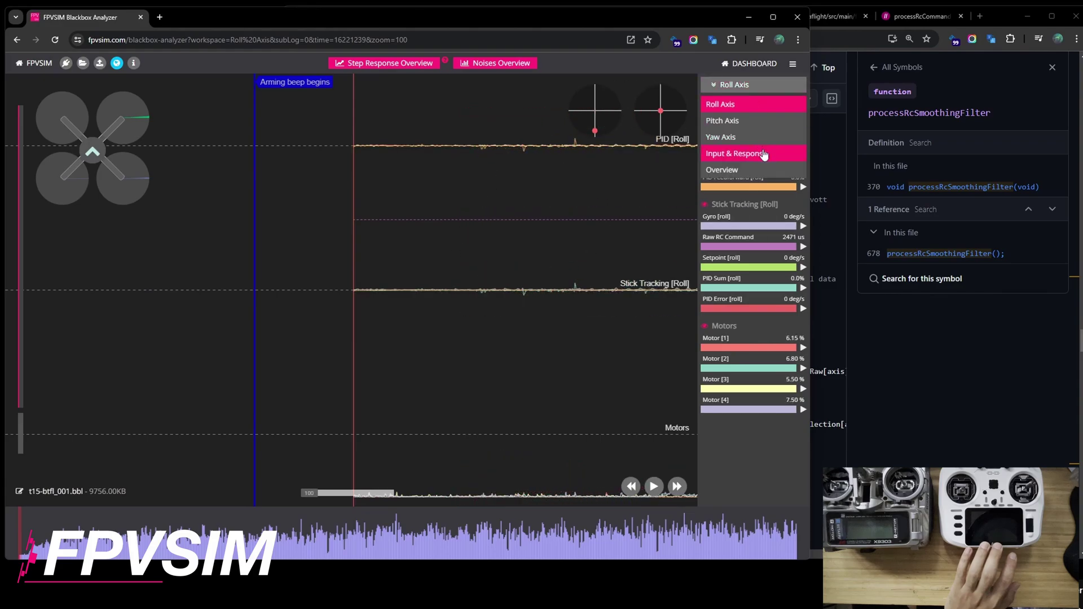
{"action": "left_click", "coordinate": [747, 90]}
{"action": "left_click", "coordinate": [747, 92]}
{"action": "left_click", "coordinate": [750, 156]}
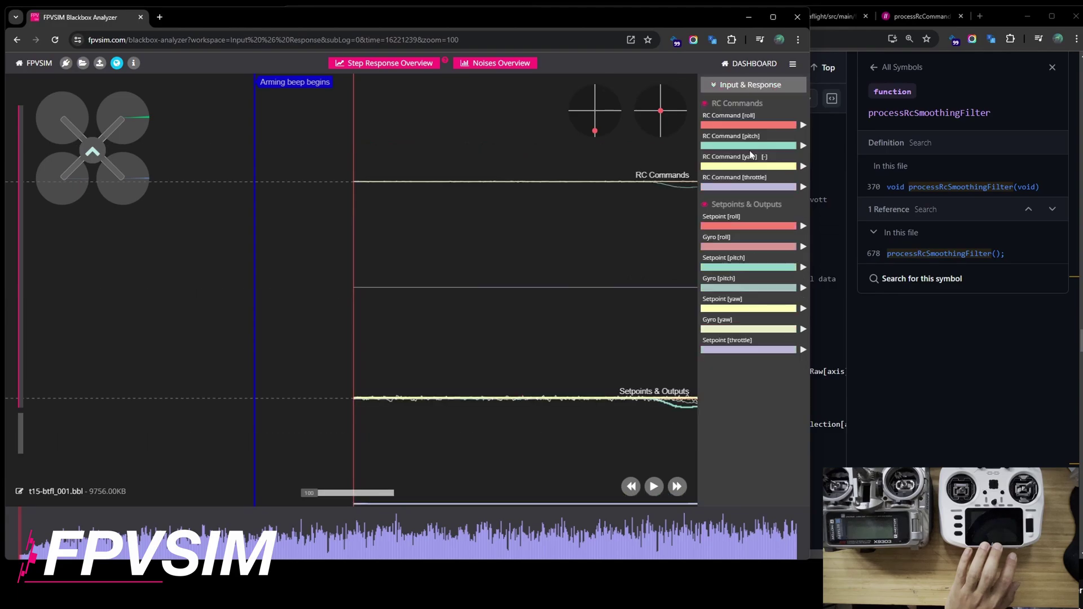
{"action": "left_click", "coordinate": [749, 105]}
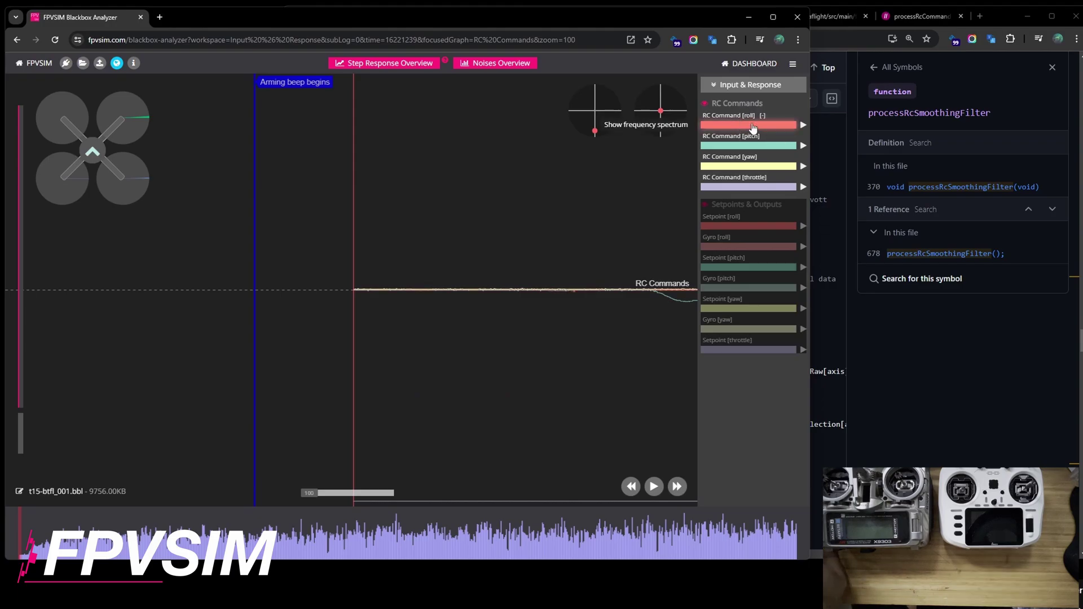
{"action": "left_click", "coordinate": [753, 126]}
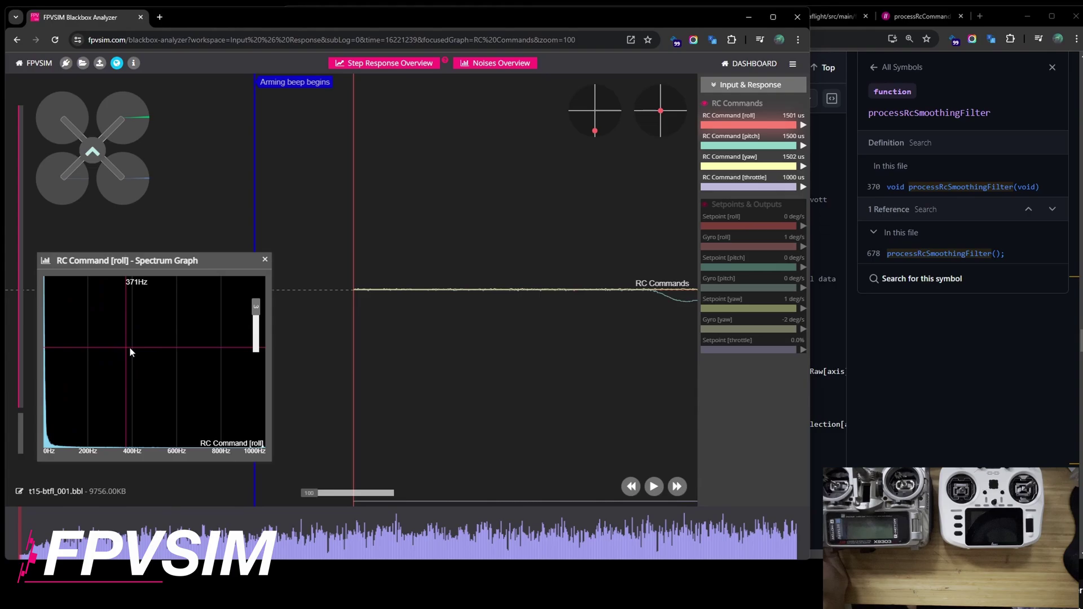
Step: Read Gemini's kid-friendly spectrogram explanation with its sound-wave pictures, then return to the analyzer
{"action": "left_click", "coordinate": [893, 390]}
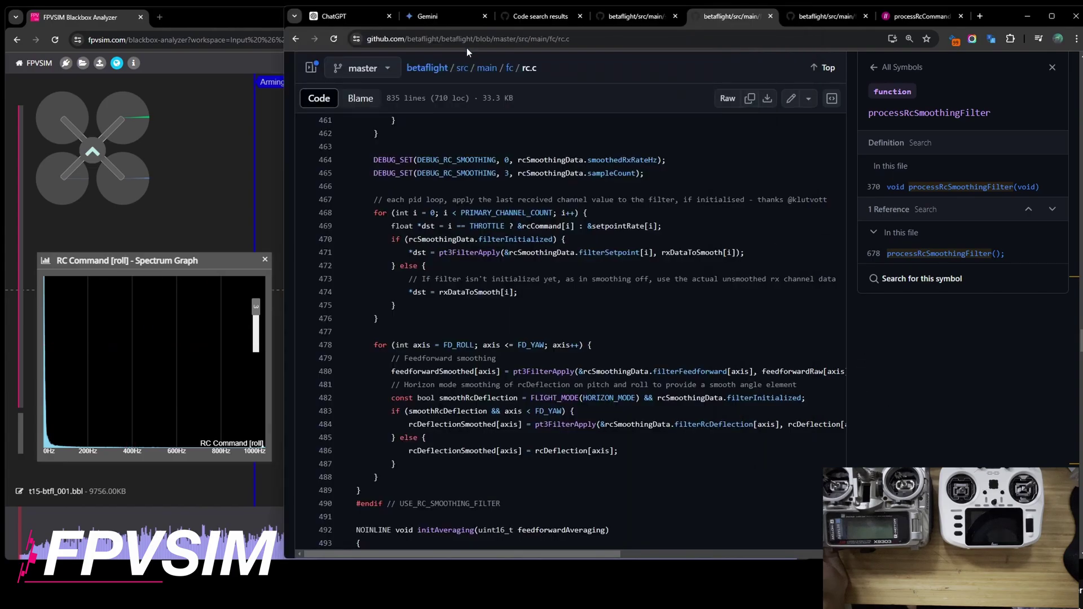
{"action": "left_click", "coordinate": [447, 18]}
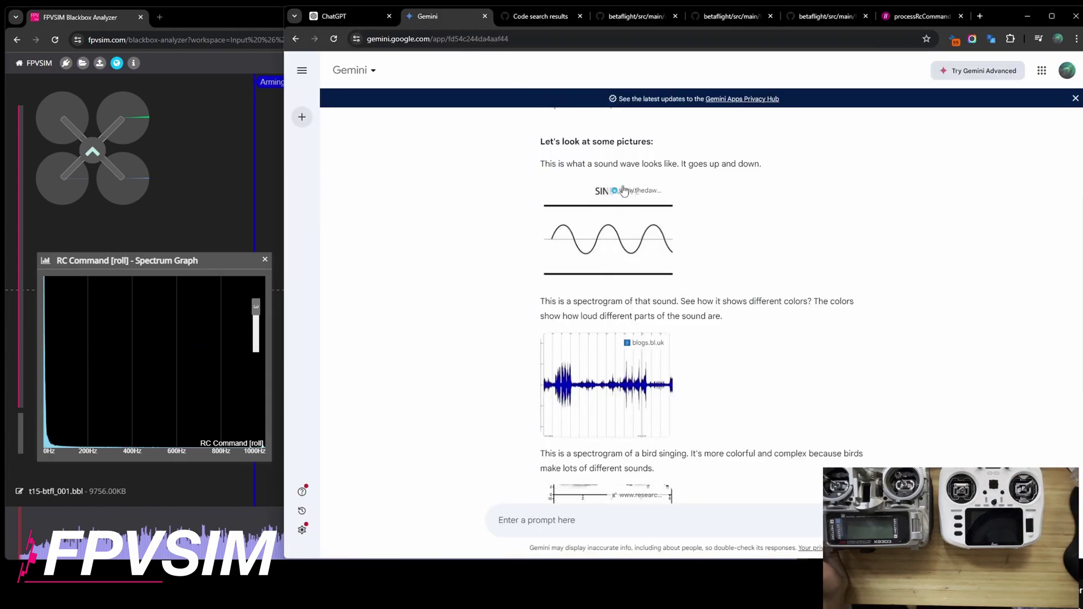
{"action": "scroll", "coordinate": [699, 277], "scroll_direction": "up", "scroll_amount": 3}
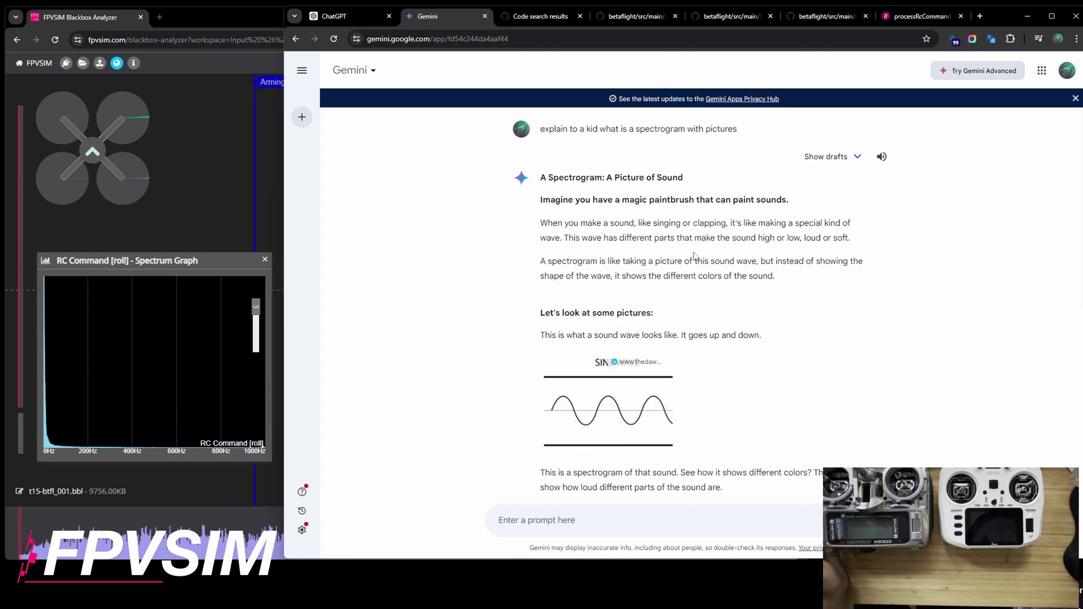
{"action": "scroll", "coordinate": [599, 406], "scroll_direction": "down", "scroll_amount": 3}
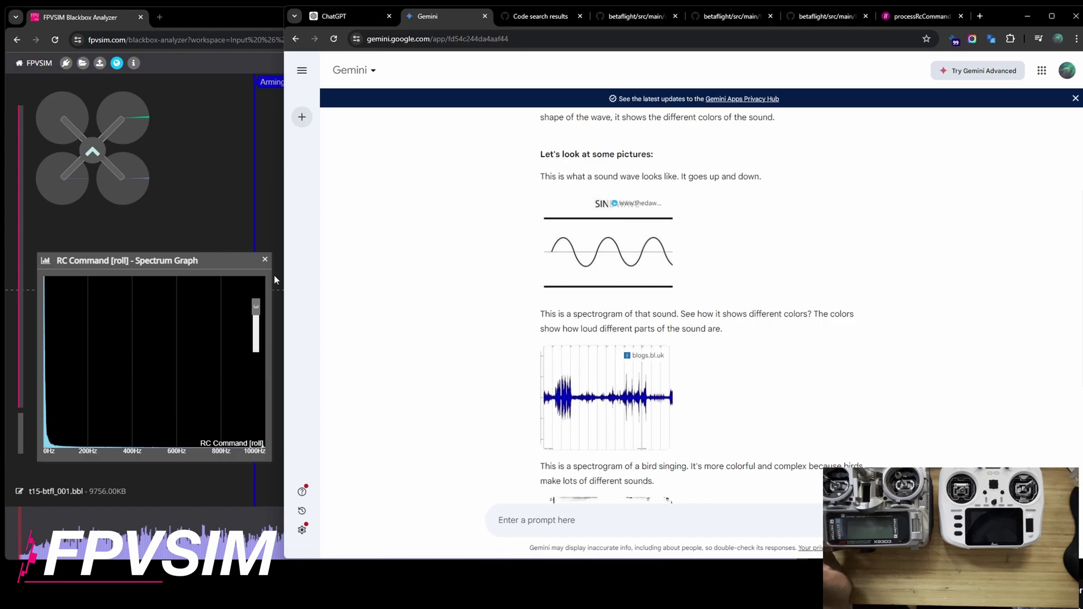
{"action": "left_click", "coordinate": [221, 266]}
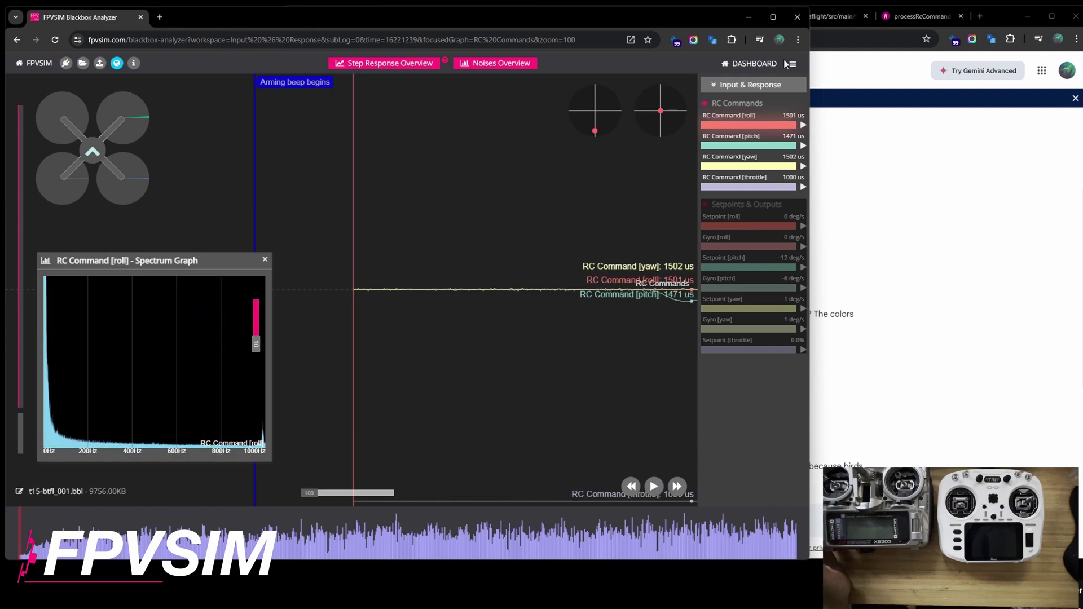
Step: View the pitch, roll, yaw and throttle RC command spectra in turn, ending back on pitch
{"action": "left_click", "coordinate": [747, 150]}
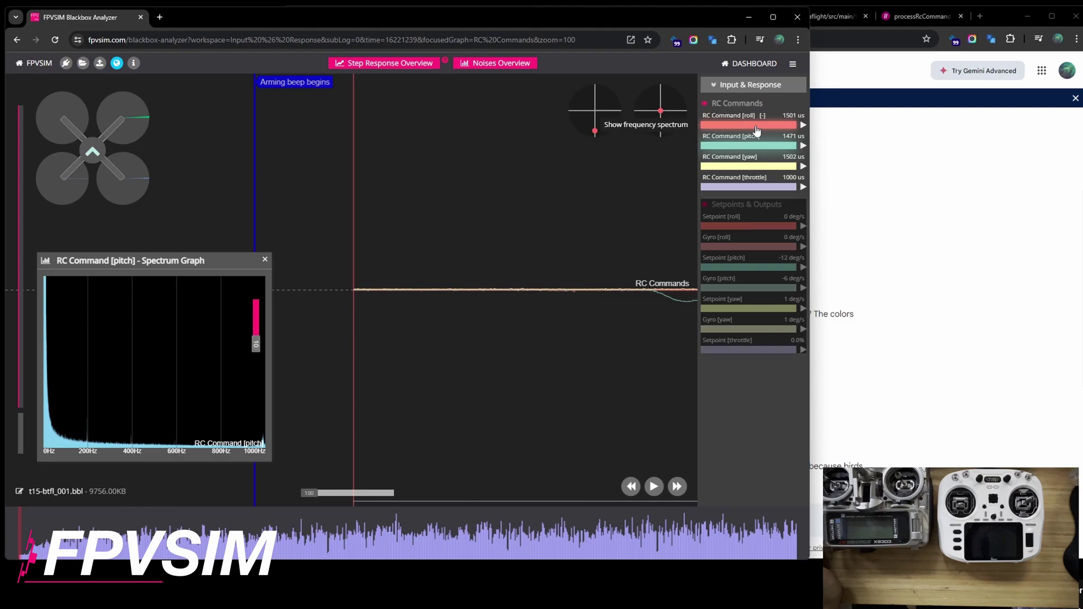
{"action": "left_click", "coordinate": [757, 127]}
{"action": "left_click", "coordinate": [753, 146]}
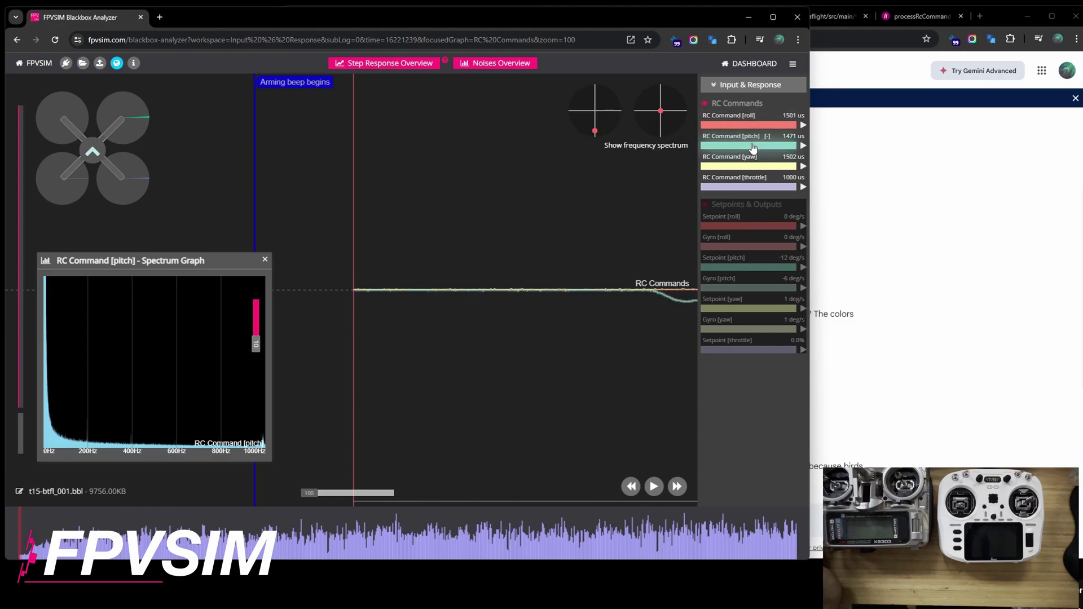
{"action": "left_click", "coordinate": [748, 167]}
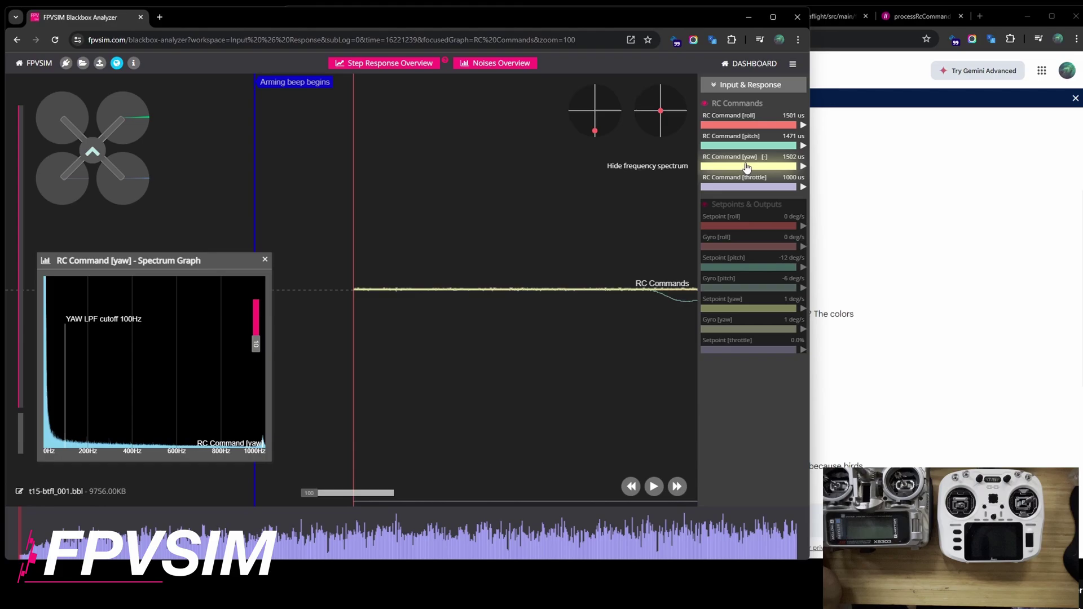
{"action": "left_click", "coordinate": [738, 189]}
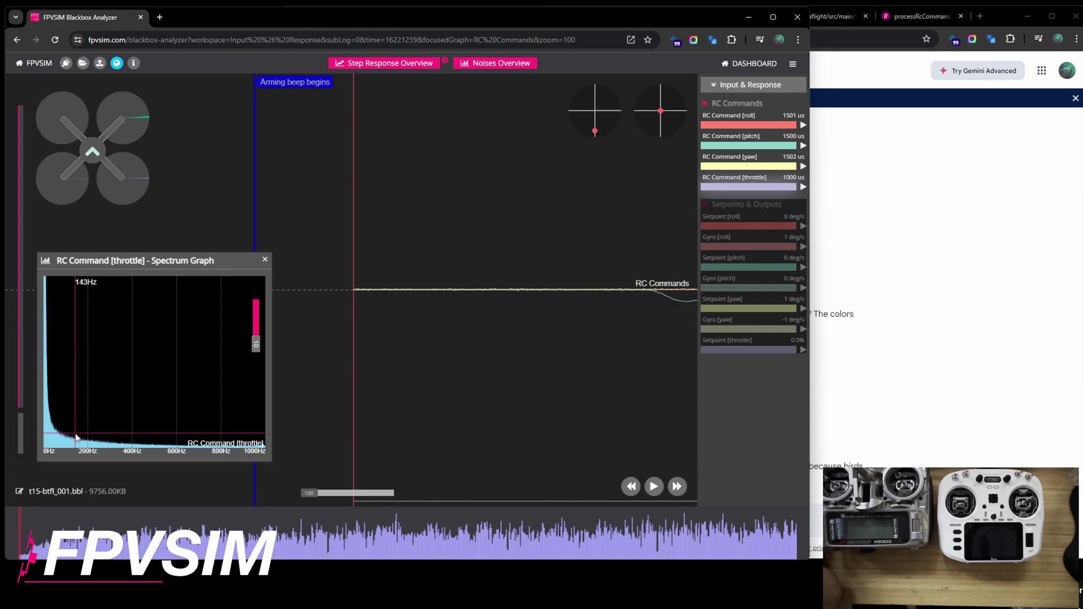
{"action": "left_click", "coordinate": [738, 145]}
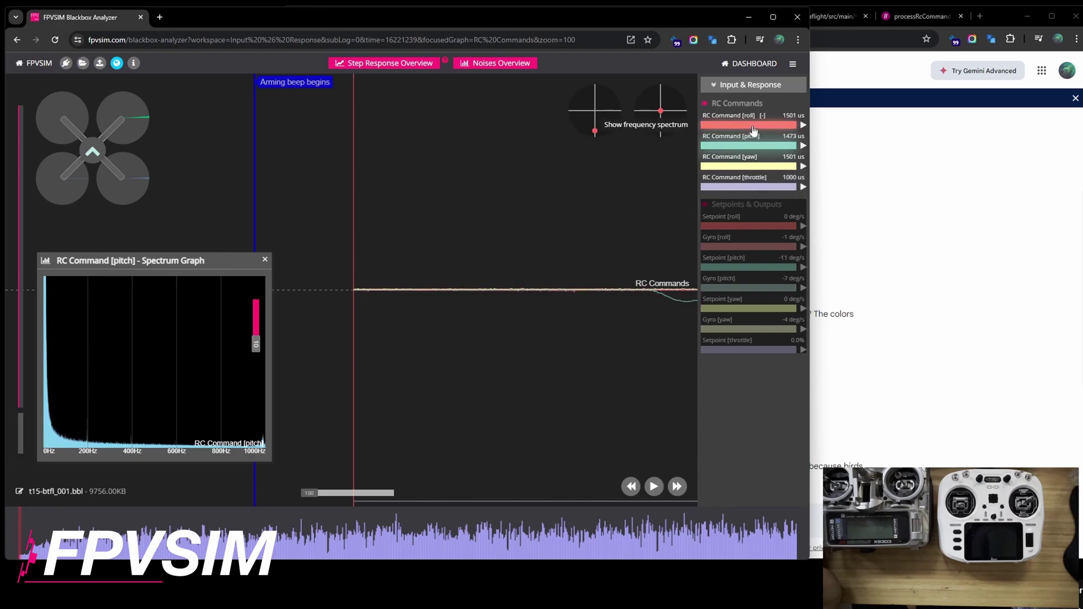
{"action": "left_click", "coordinate": [83, 64]}
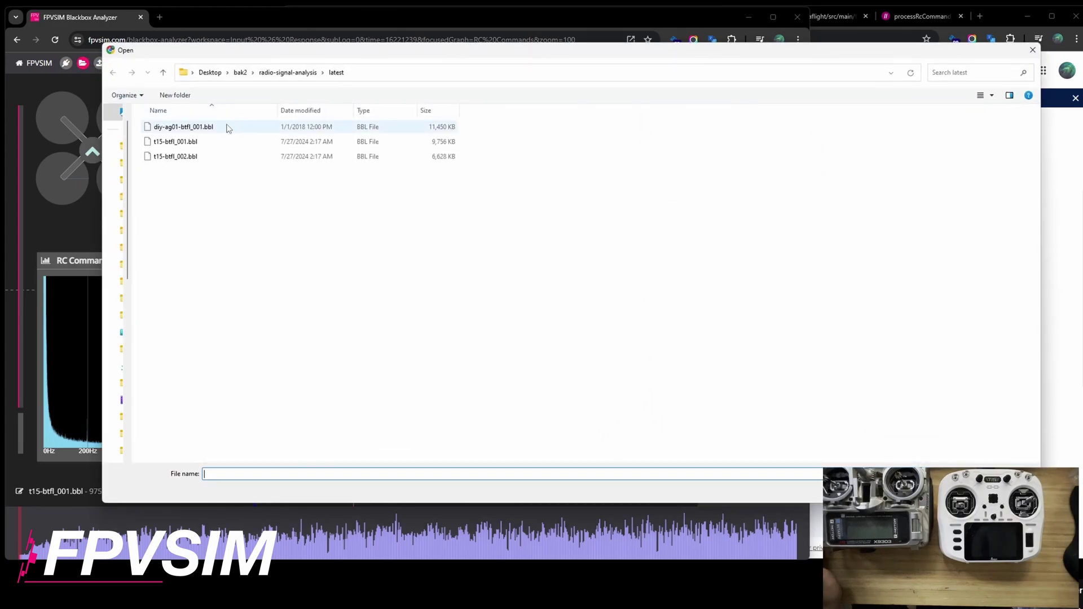
Step: Load diy-ag01-btfl_001.bbl to inspect its pitch spectrum, then reload t15-btfl_001.bbl
{"action": "double_click", "coordinate": [224, 129]}
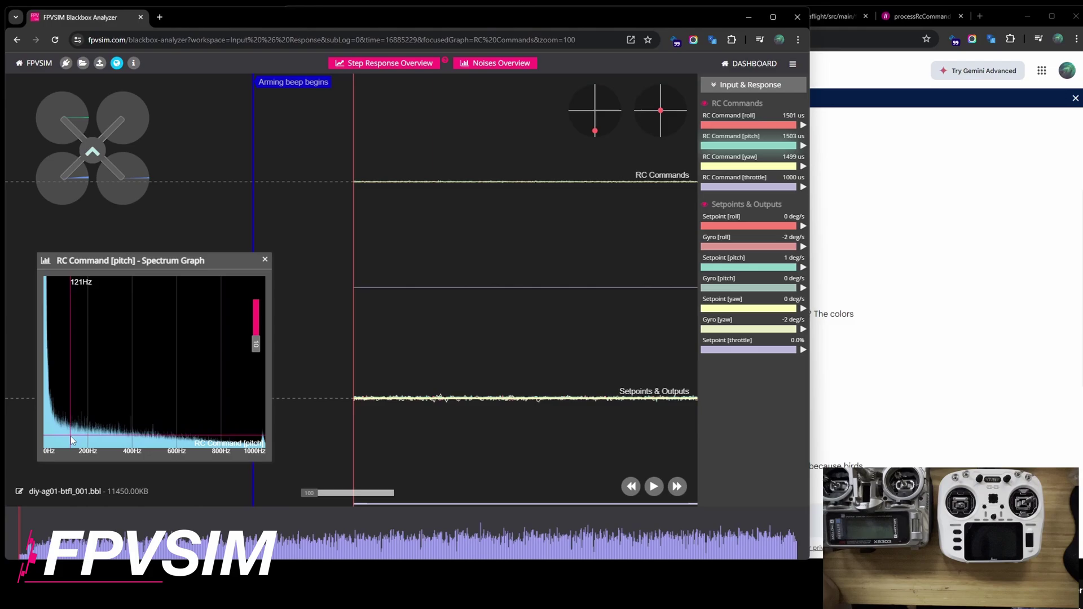
{"action": "left_click", "coordinate": [80, 65]}
{"action": "left_click", "coordinate": [195, 143]}
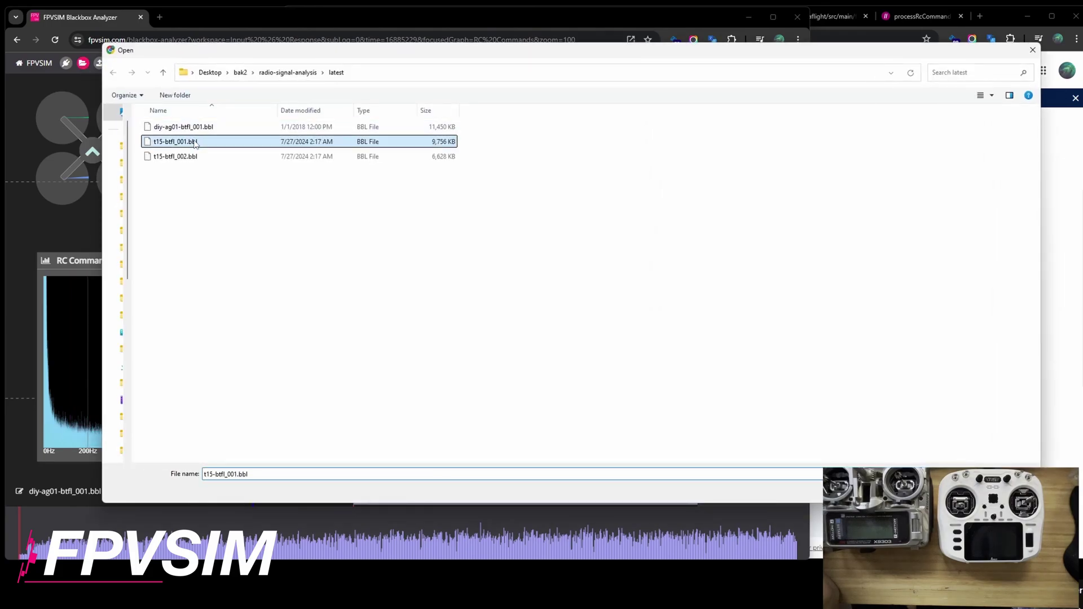
{"action": "double_click", "coordinate": [195, 141]}
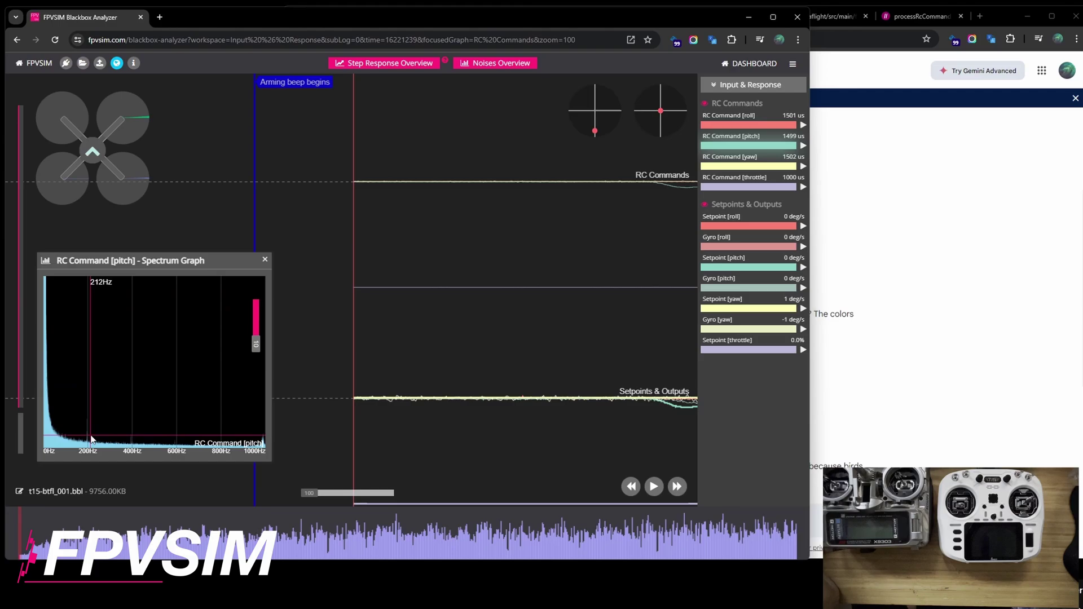
{"action": "left_click", "coordinate": [84, 63]}
Step: Reload diy-ag01-btfl_001.bbl and view its roll, pitch and yaw command spectra
{"action": "double_click", "coordinate": [195, 127]}
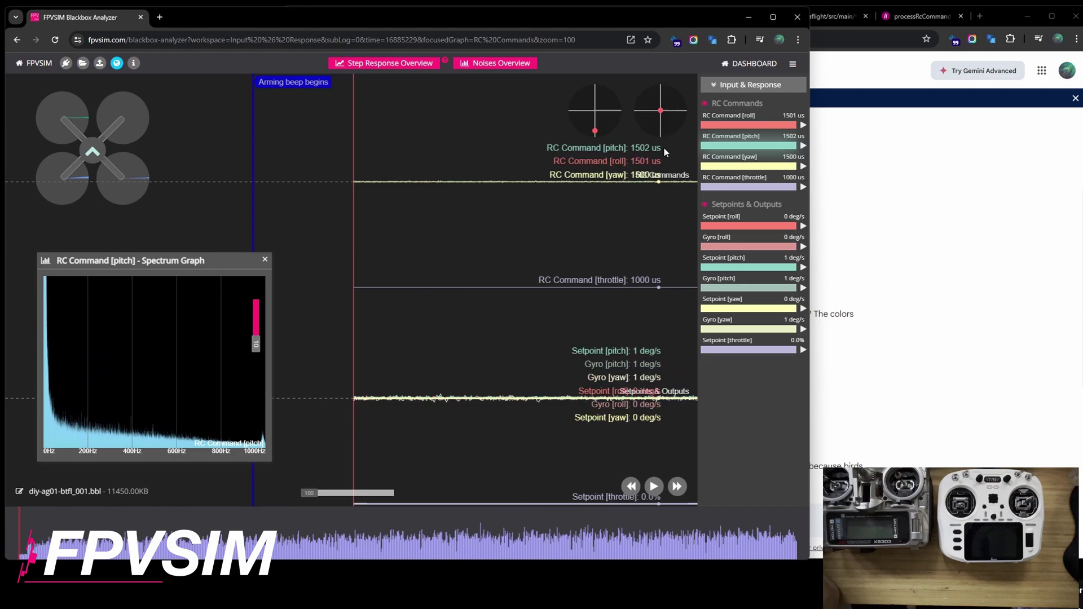
{"action": "left_click", "coordinate": [750, 128]}
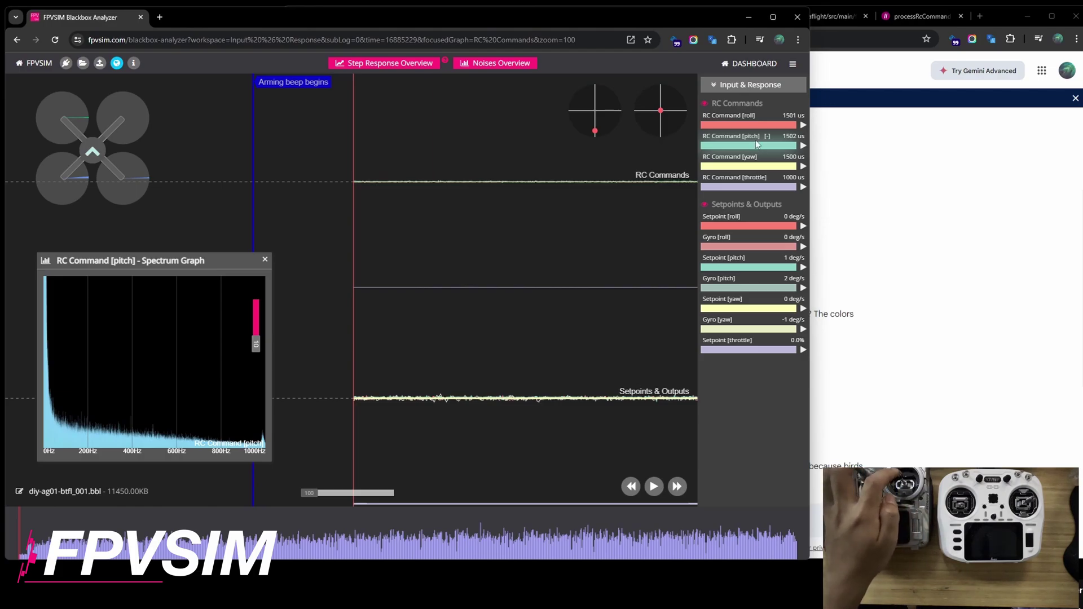
{"action": "left_click", "coordinate": [751, 129]}
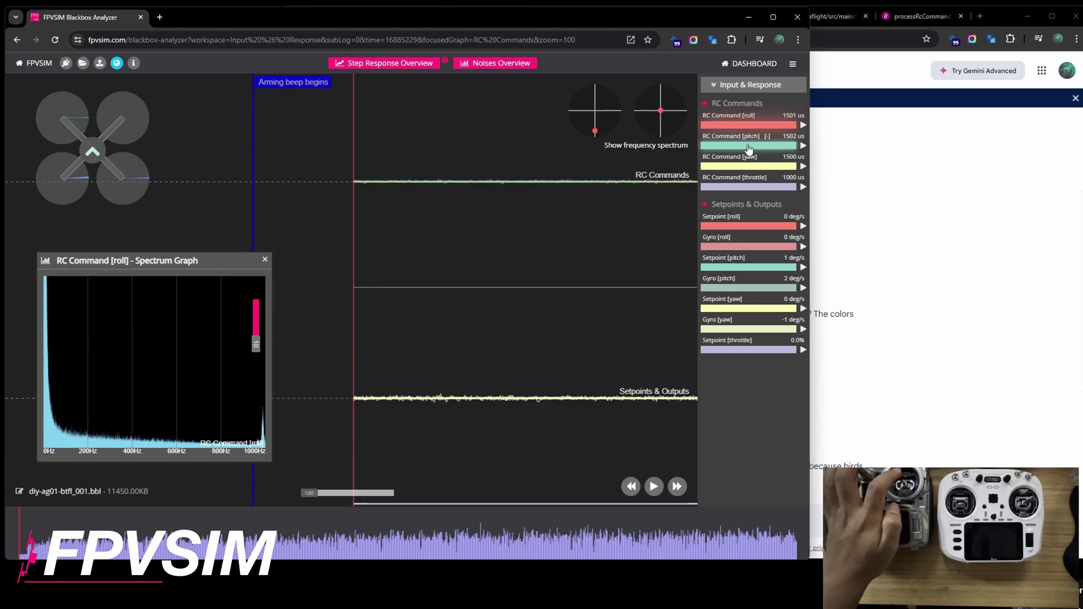
{"action": "left_click", "coordinate": [749, 148]}
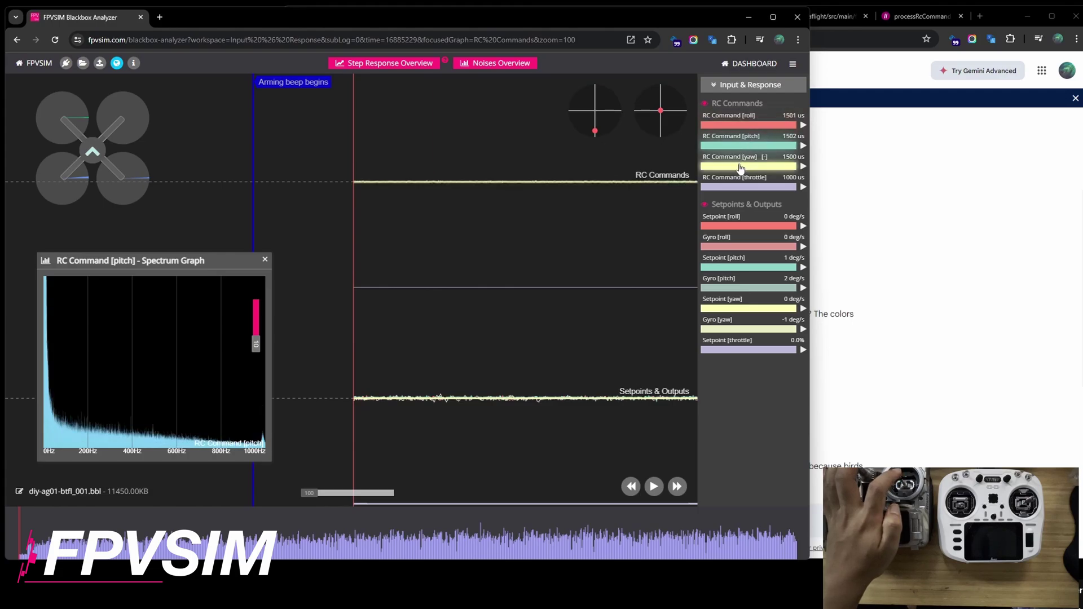
{"action": "left_click", "coordinate": [739, 167]}
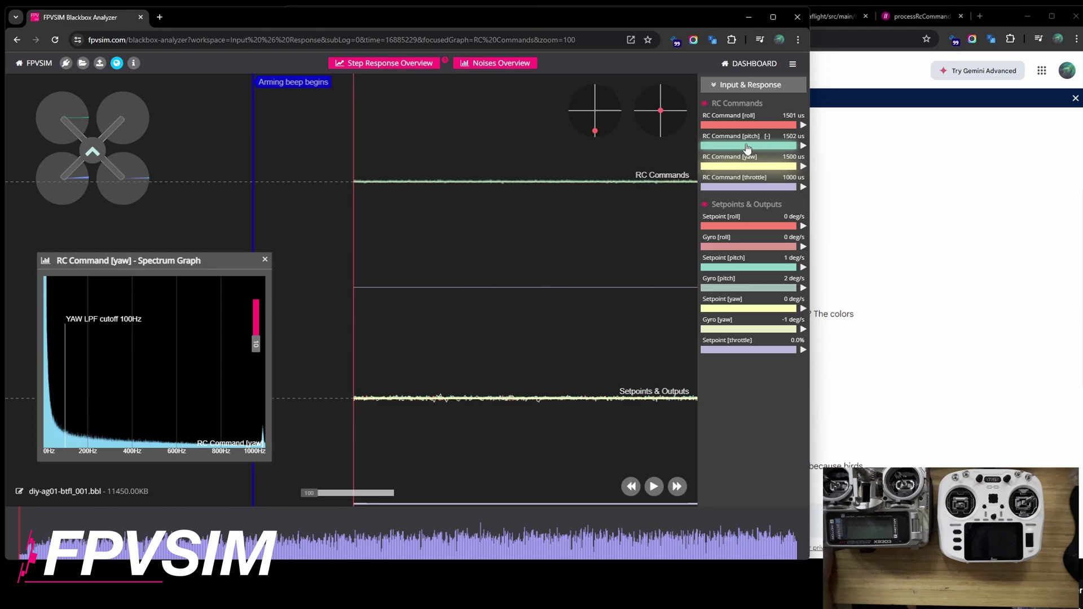
Step: Alternate among the roll, yaw and throttle command spectra, finishing on pitch
{"action": "left_click", "coordinate": [759, 130]}
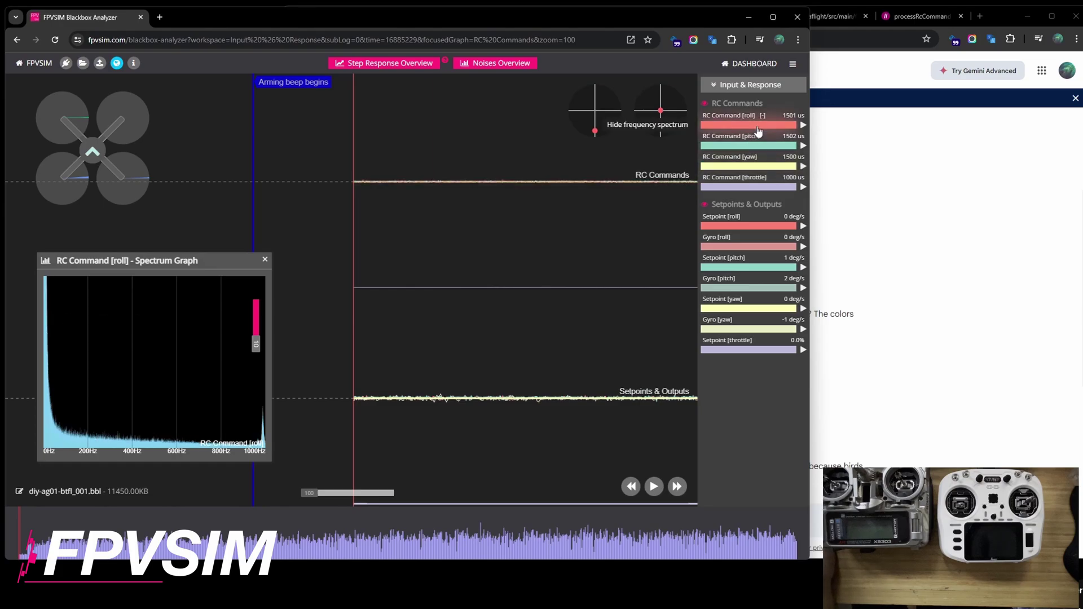
{"action": "left_click", "coordinate": [745, 169]}
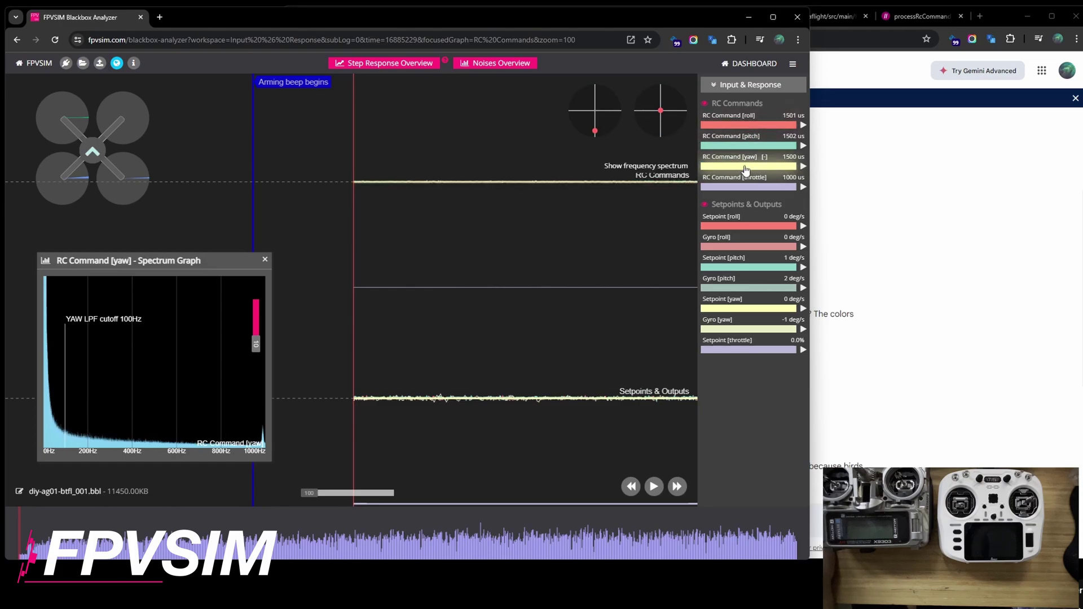
{"action": "left_click", "coordinate": [759, 129]}
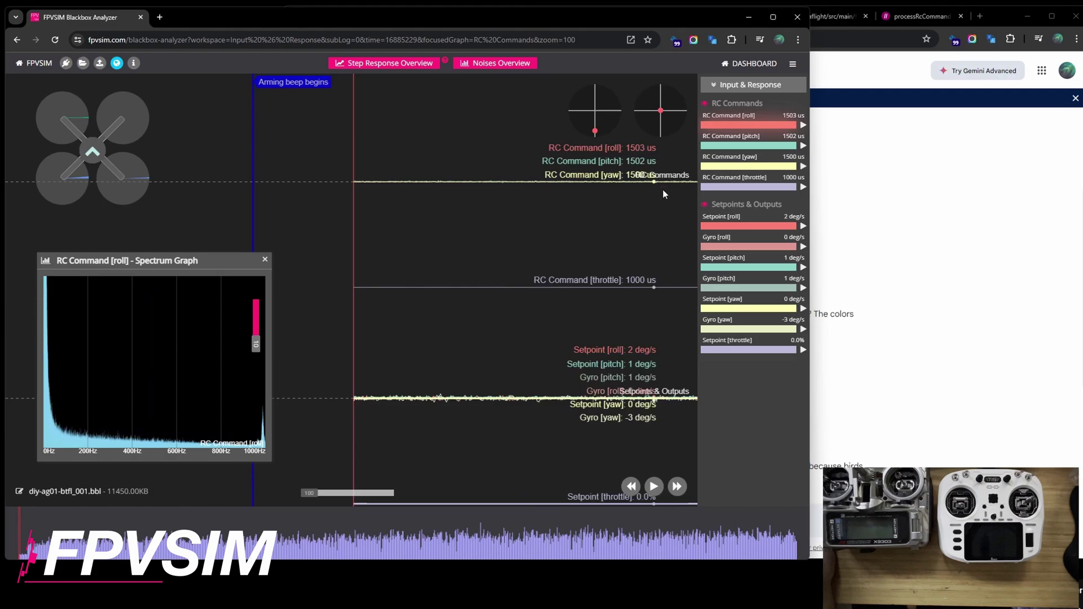
{"action": "left_click", "coordinate": [753, 167]}
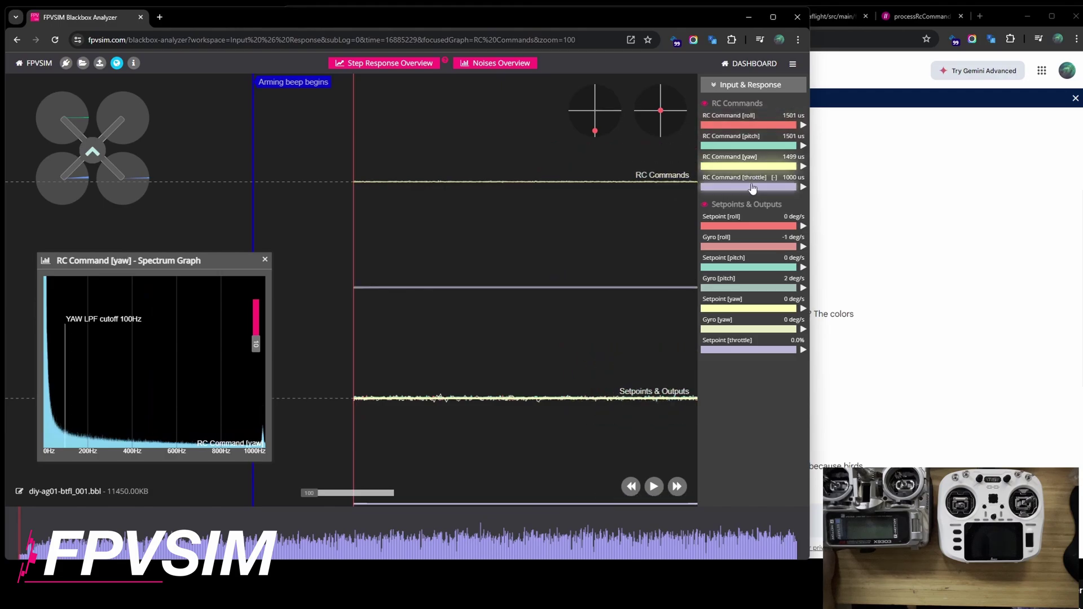
{"action": "left_click", "coordinate": [753, 187]}
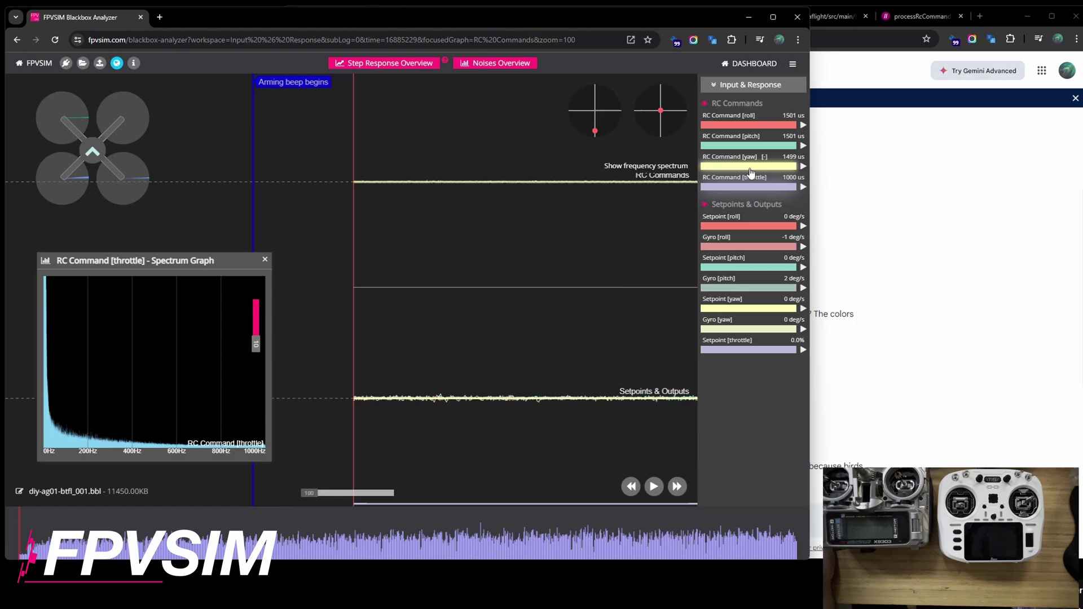
{"action": "left_click", "coordinate": [751, 169]}
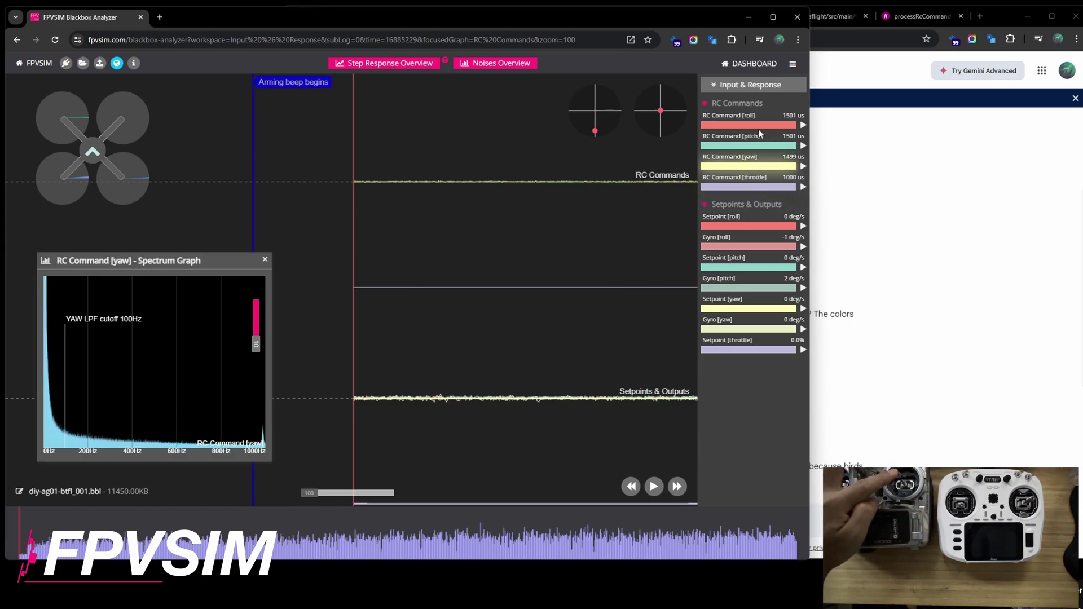
{"action": "left_click", "coordinate": [750, 124]}
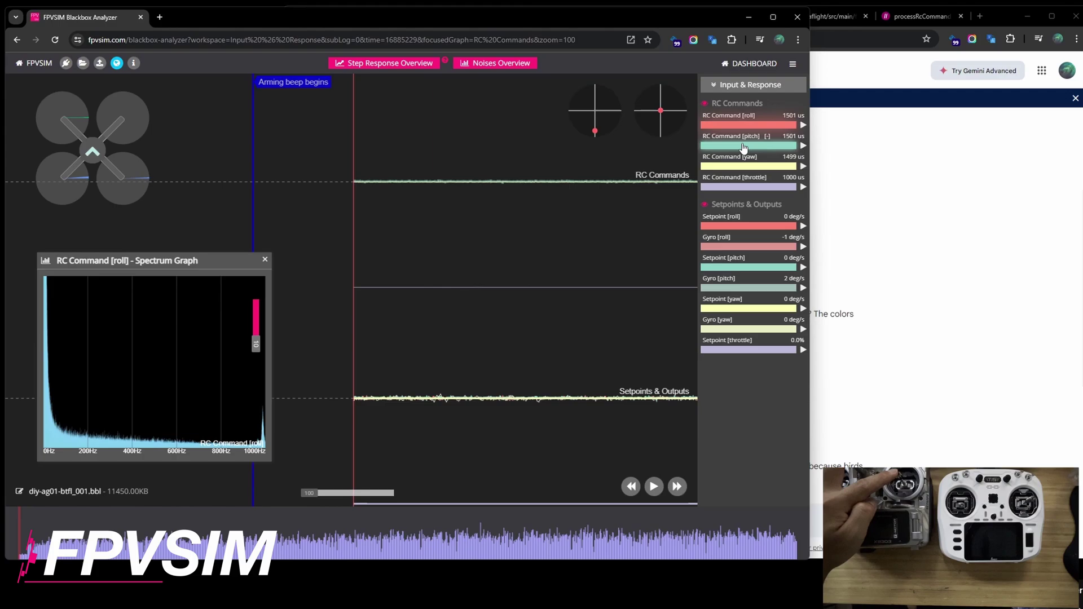
{"action": "left_click", "coordinate": [743, 146]}
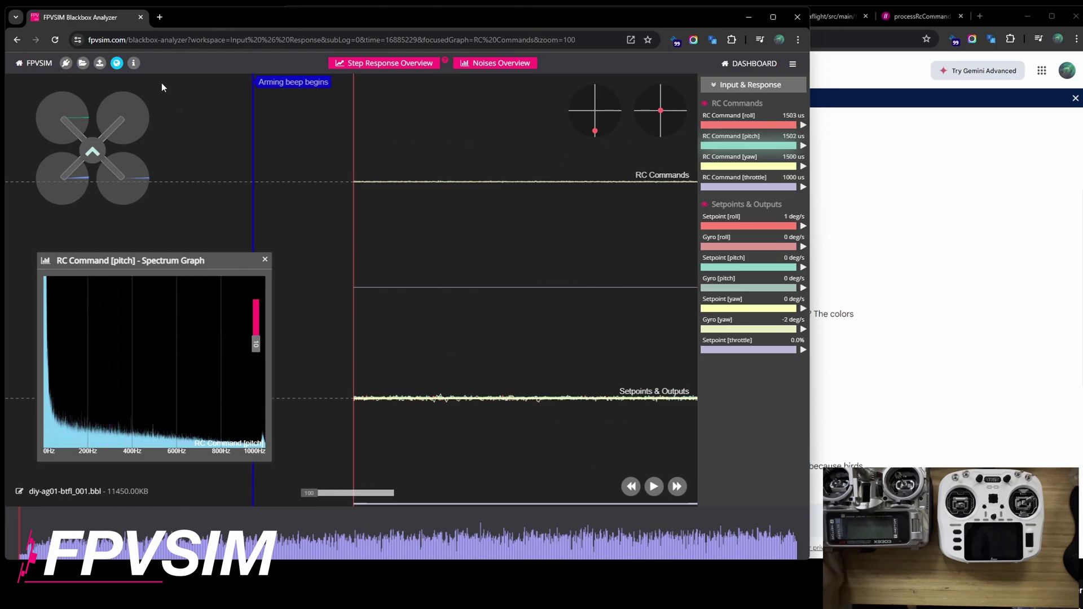
Step: Swap the loaded log back to t15-btfl_001.bbl
{"action": "left_click", "coordinate": [83, 63]}
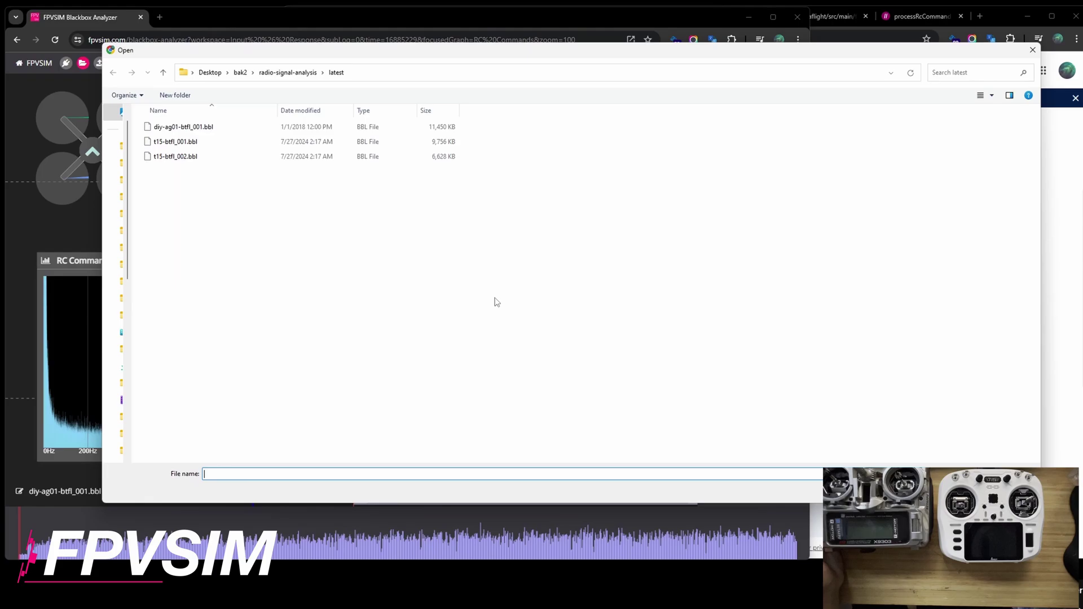
{"action": "key", "text": "Escape"}
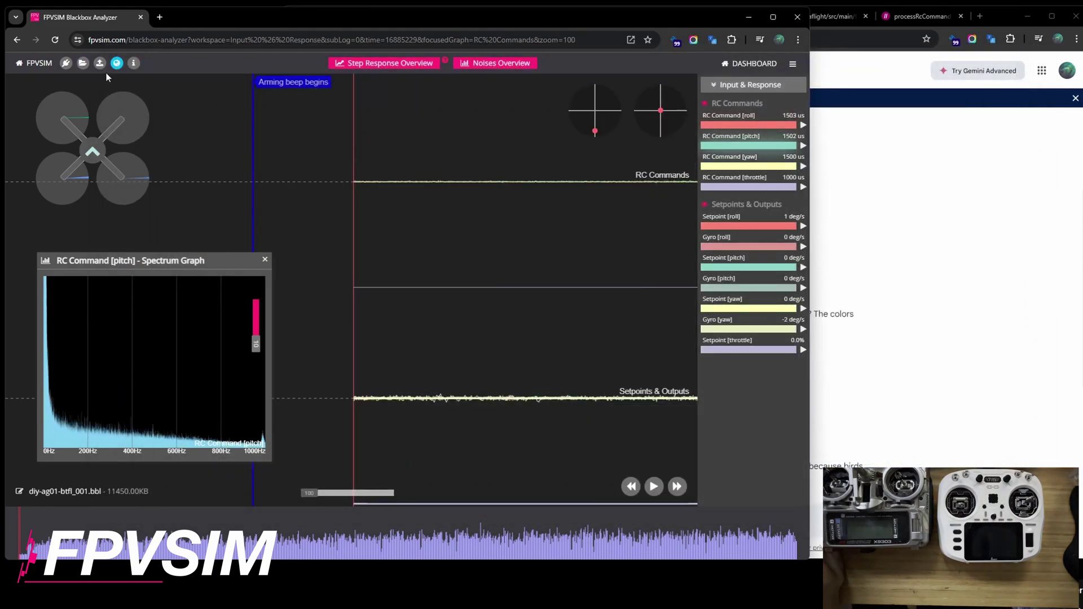
{"action": "left_click", "coordinate": [81, 66]}
{"action": "double_click", "coordinate": [198, 143]}
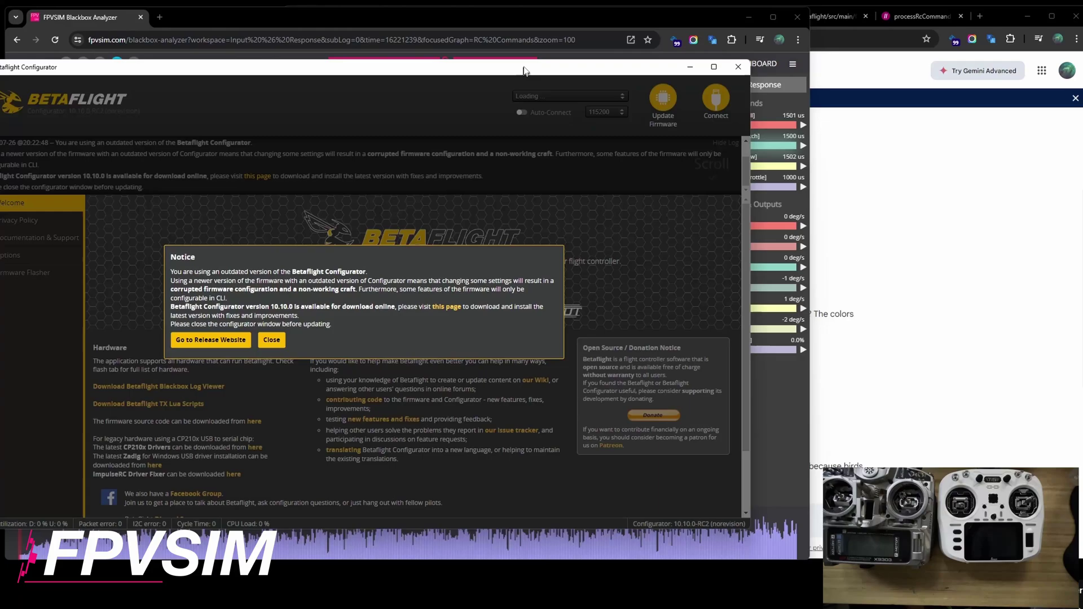
Step: Dismiss the outdated-version notice, connect the flight controller, and review the PID Tuning values
{"action": "left_click", "coordinate": [276, 335]}
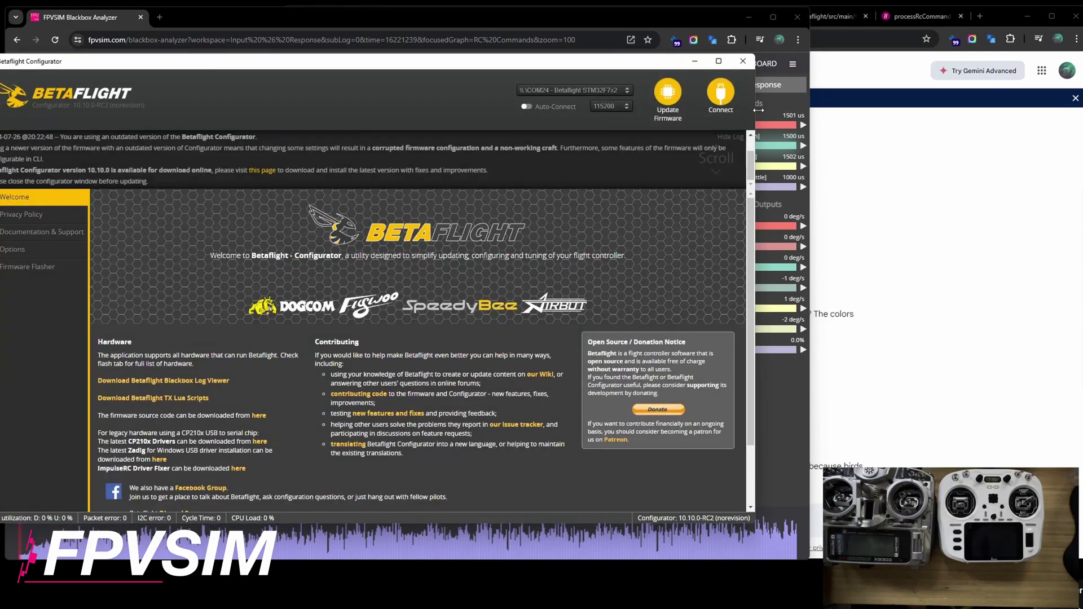
{"action": "left_click", "coordinate": [728, 101]}
{"action": "left_click", "coordinate": [50, 302]}
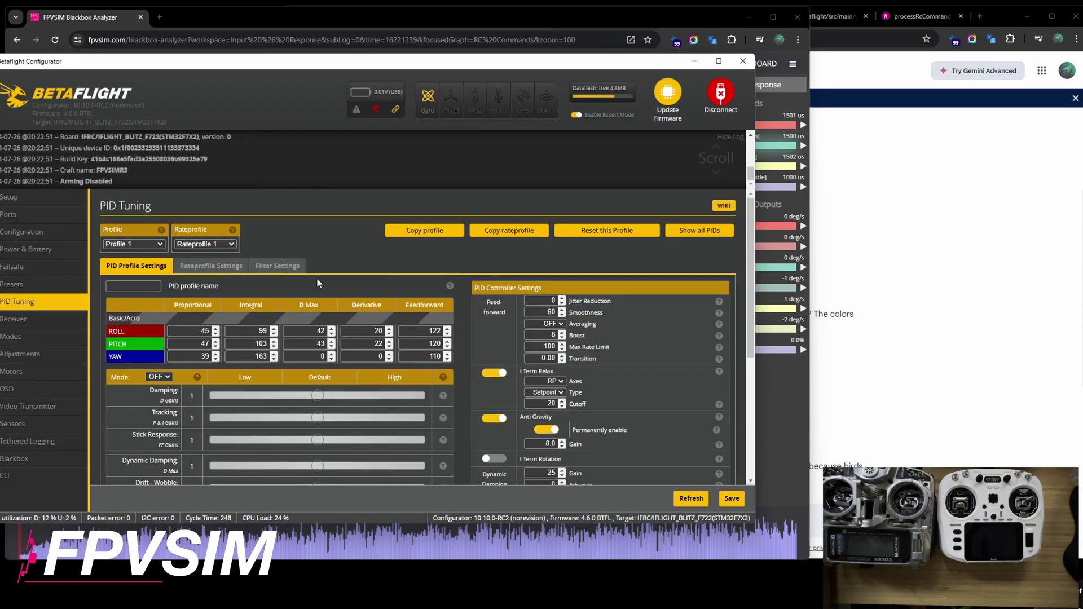
{"action": "scroll", "coordinate": [507, 299], "scroll_direction": "down", "scroll_amount": 1}
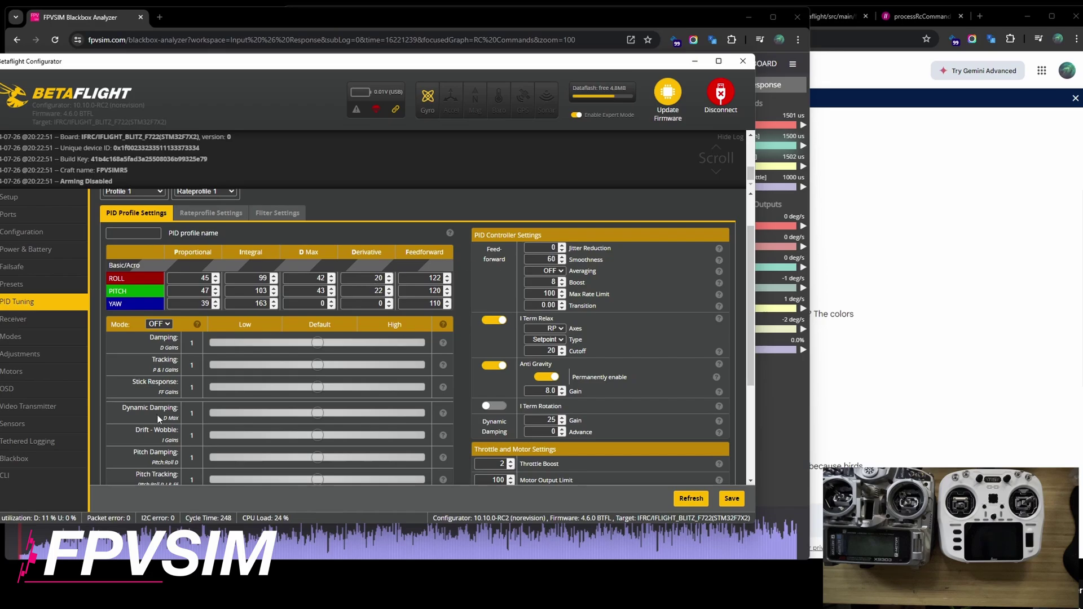
Step: Check the Receiver RC Smoothing settings, leaving Auto Factor at 5, then return to the analyzer
{"action": "left_click", "coordinate": [33, 320]}
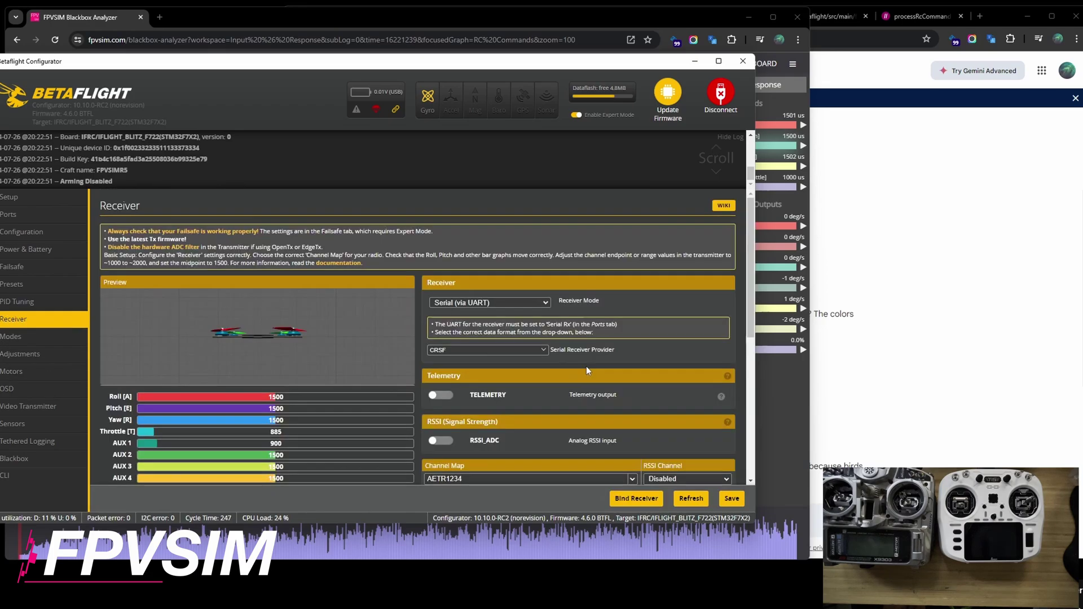
{"action": "scroll", "coordinate": [599, 395], "scroll_direction": "down", "scroll_amount": 3}
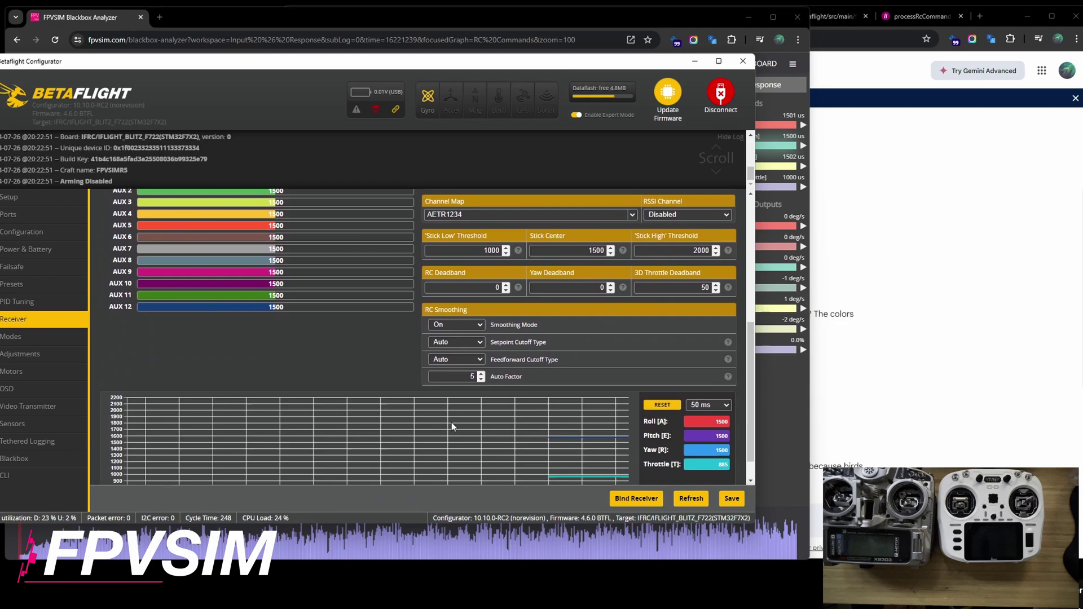
{"action": "double_click", "coordinate": [473, 377]}
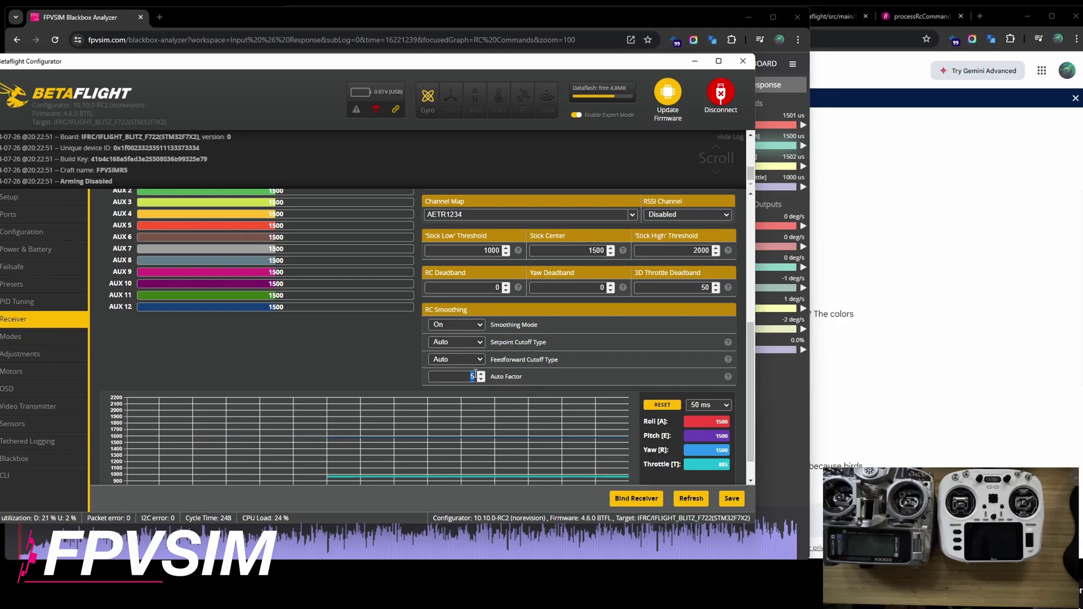
{"action": "left_click", "coordinate": [478, 376]}
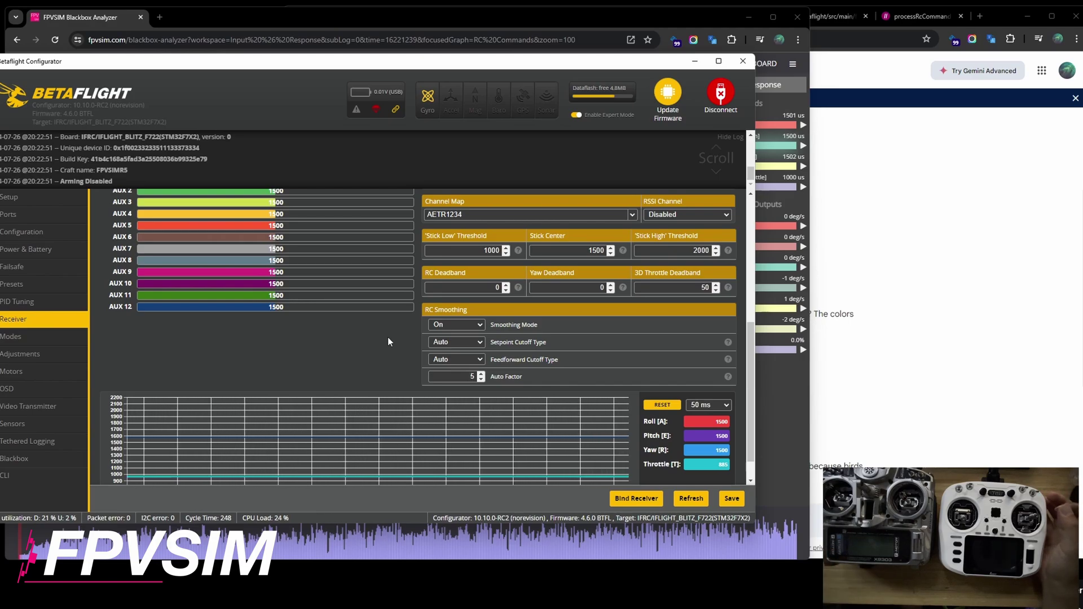
{"action": "left_click", "coordinate": [756, 381]}
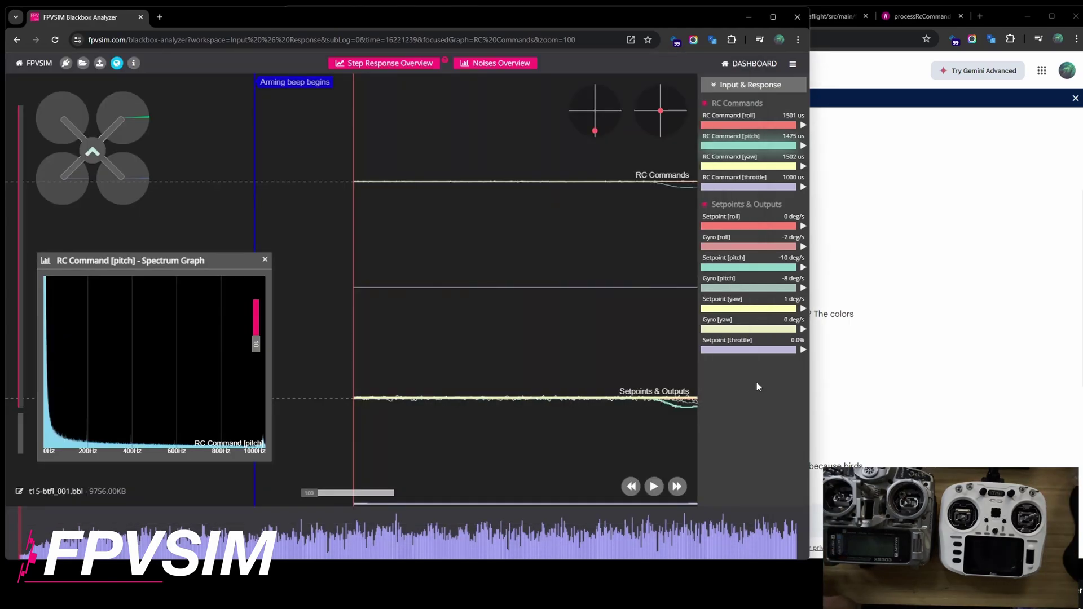